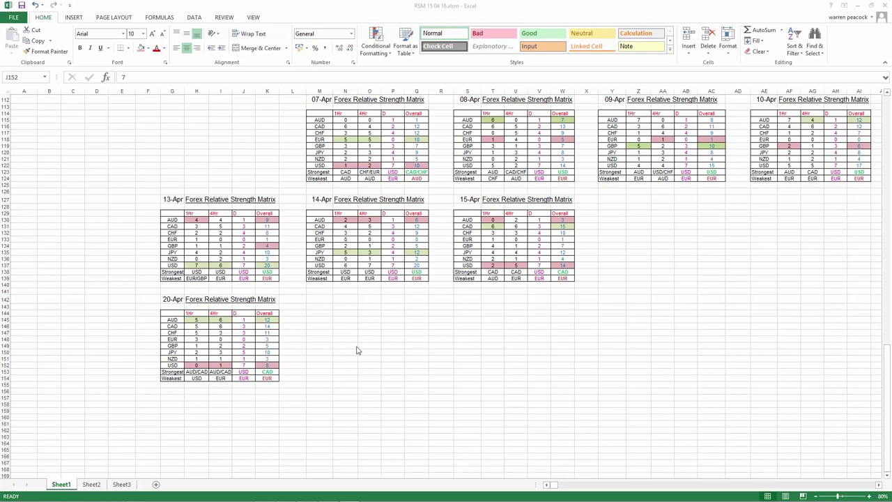
- Check the 20-Apr overall and timeframe scores for AUD, CAD, CHF and EUR
click(266, 321)
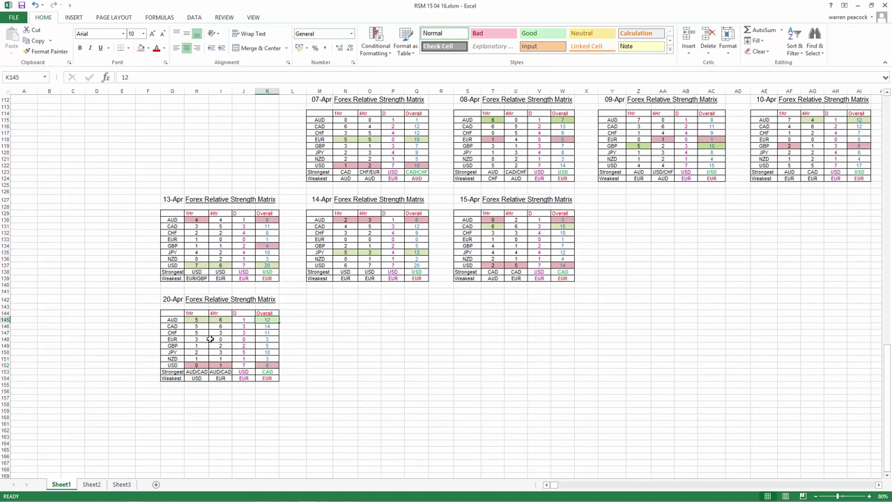
click(196, 320)
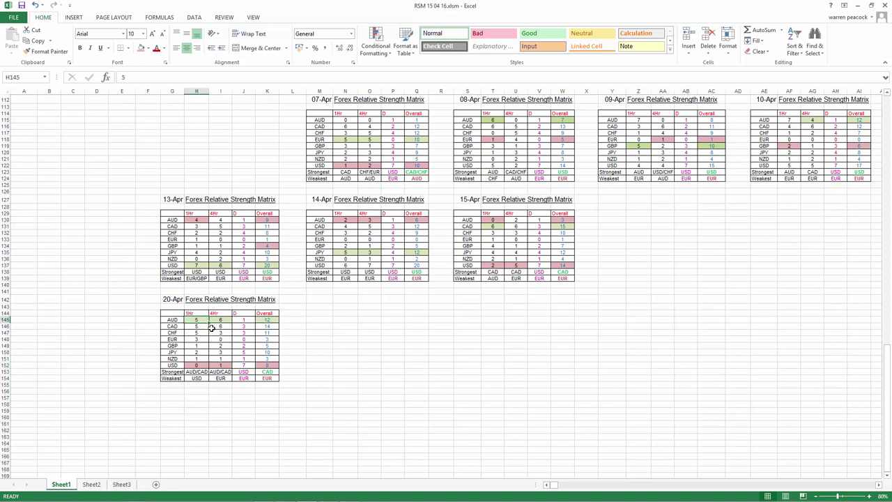
click(220, 321)
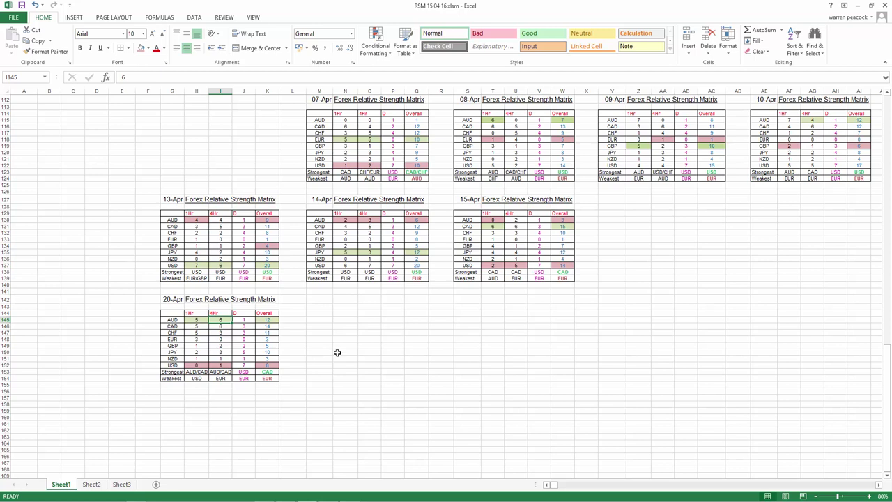
click(243, 319)
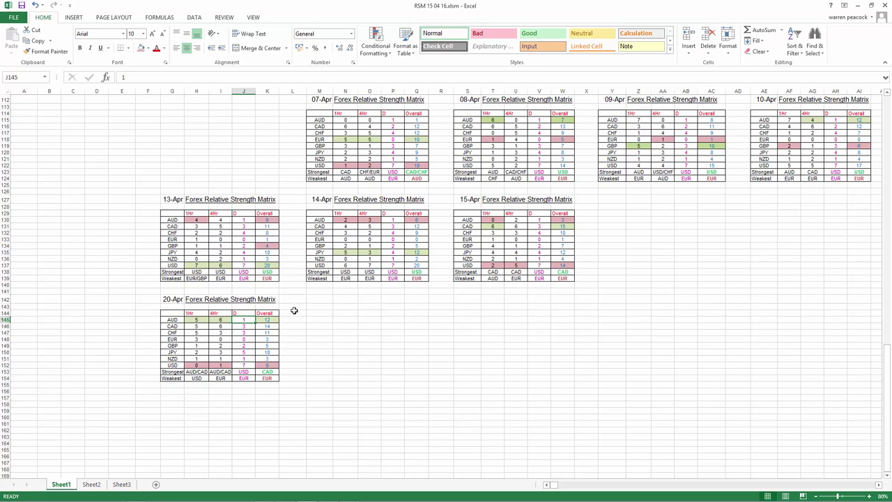
key(ctrl+c)
click(268, 326)
key(Escape)
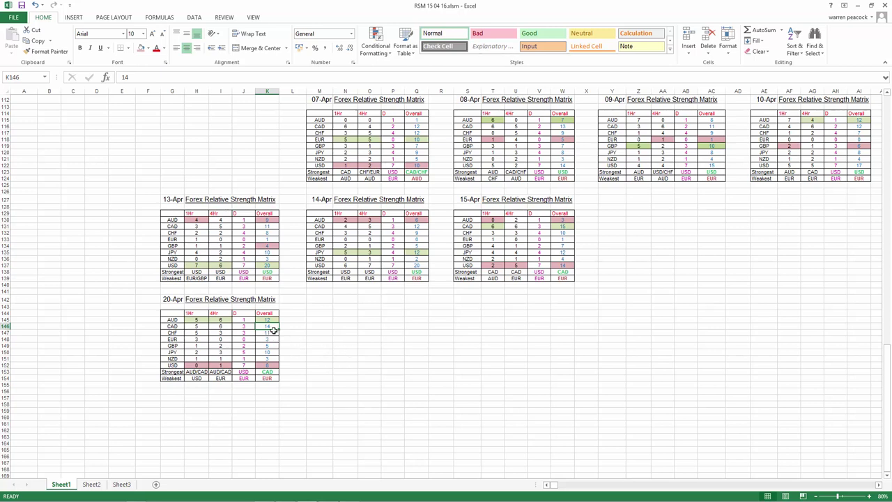
click(270, 332)
click(272, 339)
click(188, 337)
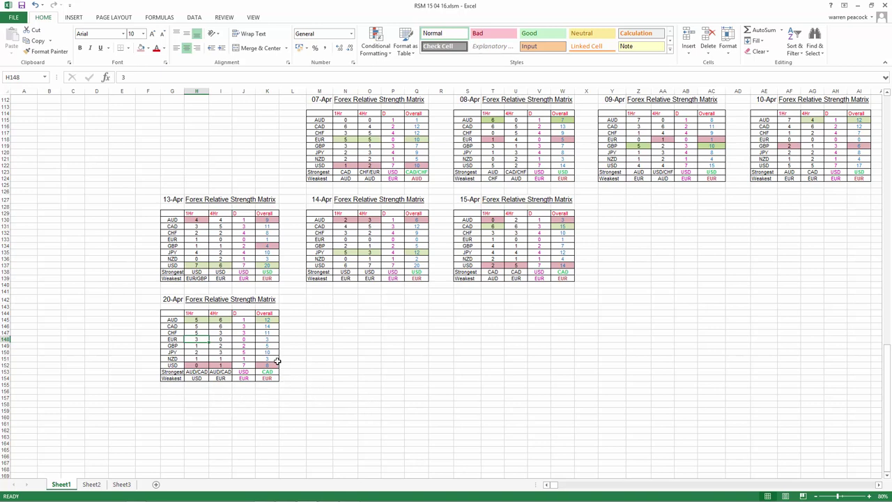
- Review USD's 20-Apr scores against its 15-Apr overall of 14, then bring up MetaTrader 4
click(267, 365)
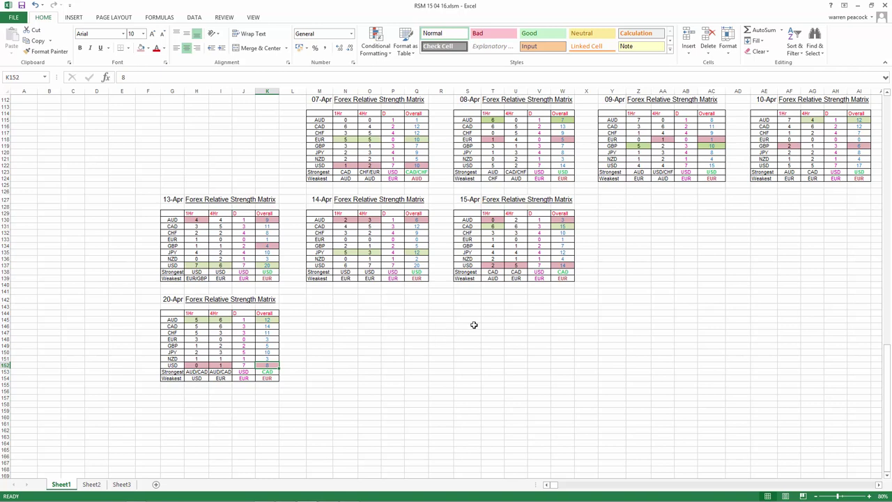
click(558, 267)
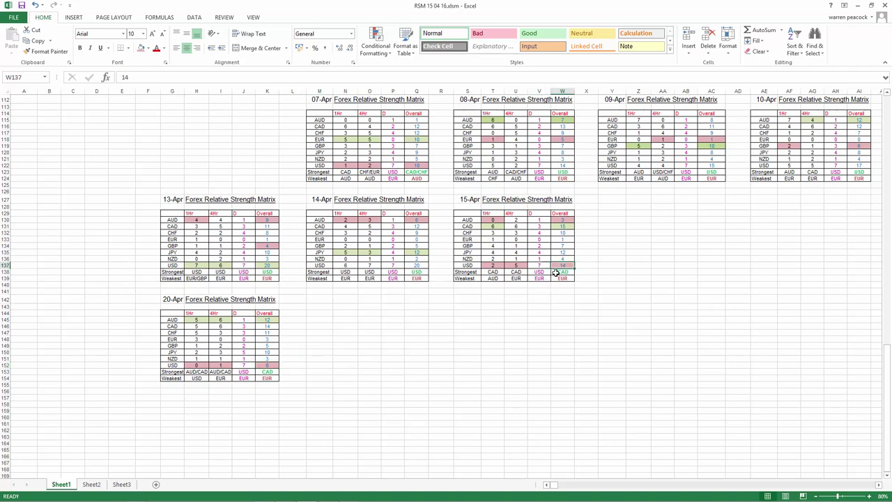
click(269, 365)
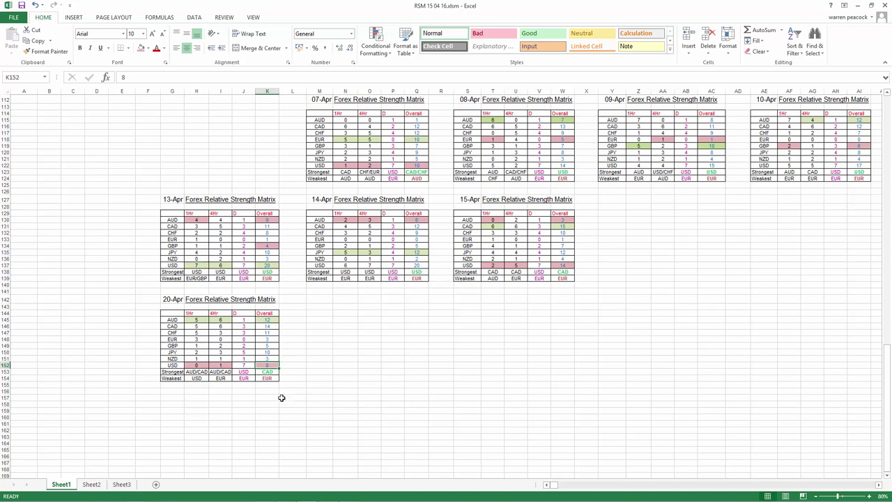
click(195, 365)
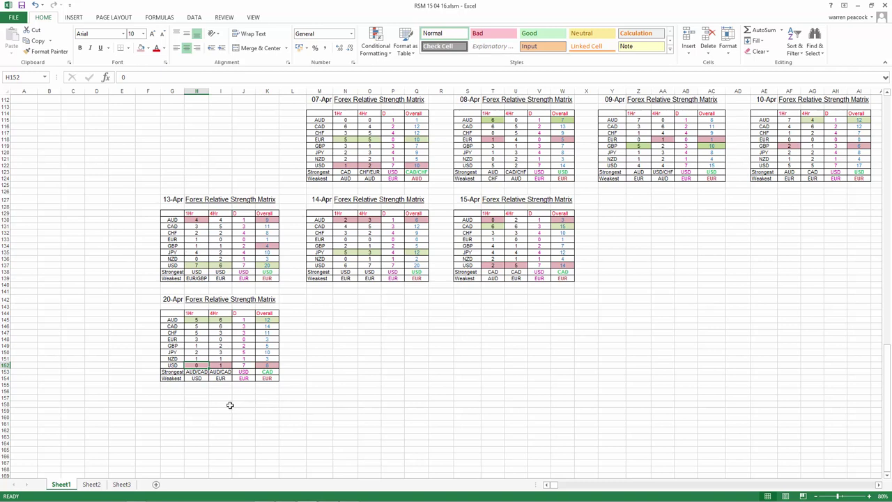
click(215, 365)
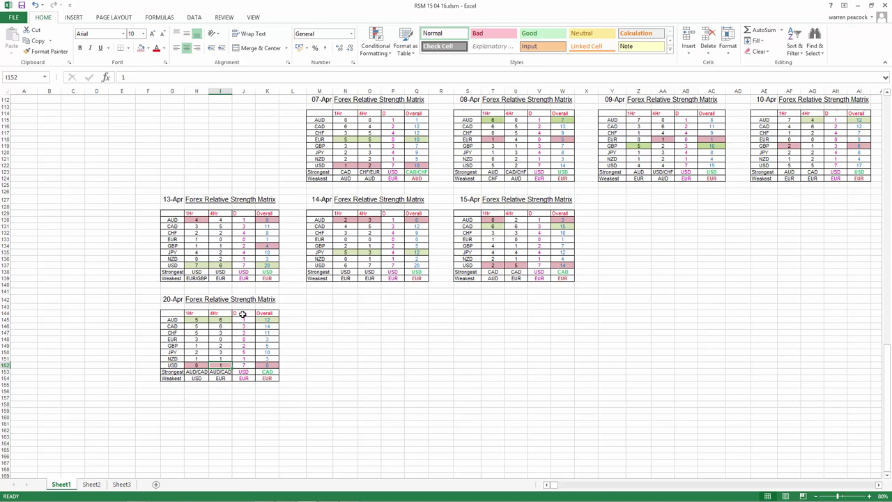
click(243, 364)
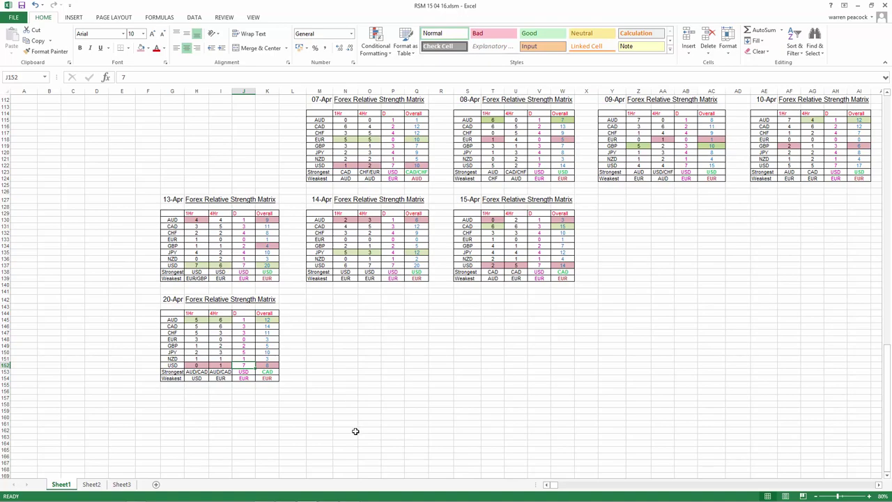
click(347, 493)
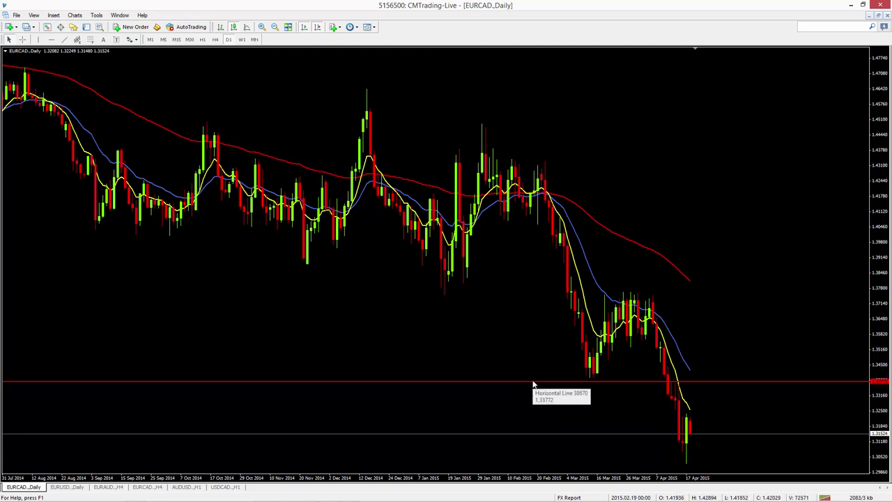
- Zoom out on EURCAD daily and add a horizontal line just below 1.31 at the latest low
click(276, 27)
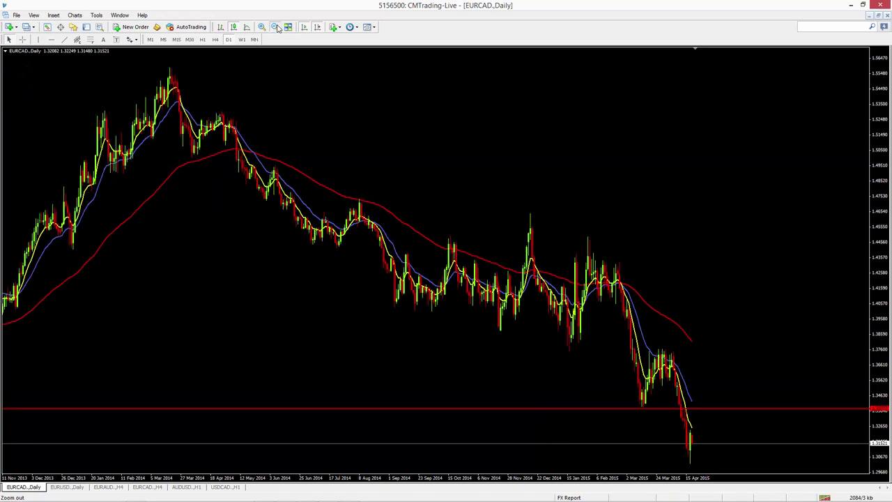
click(276, 27)
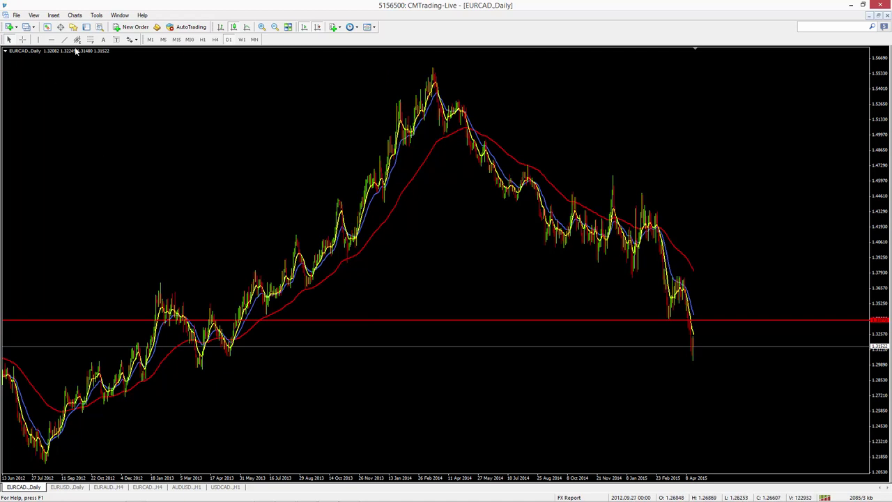
click(51, 39)
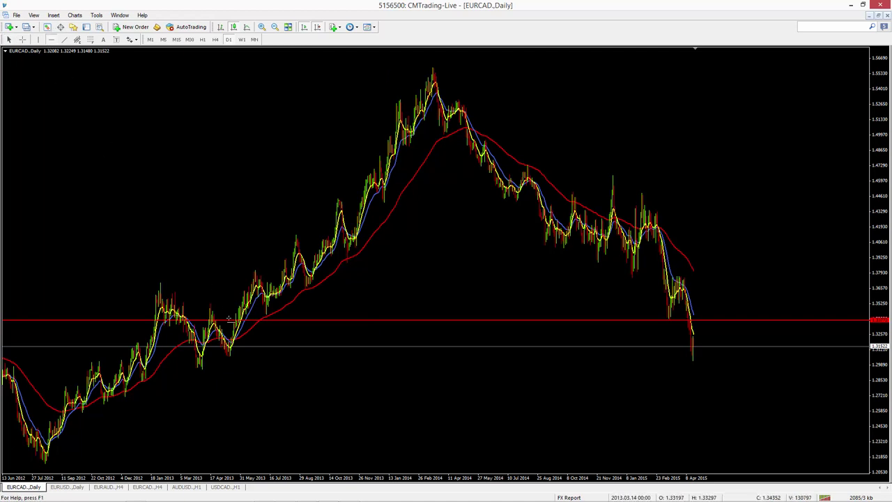
click(233, 357)
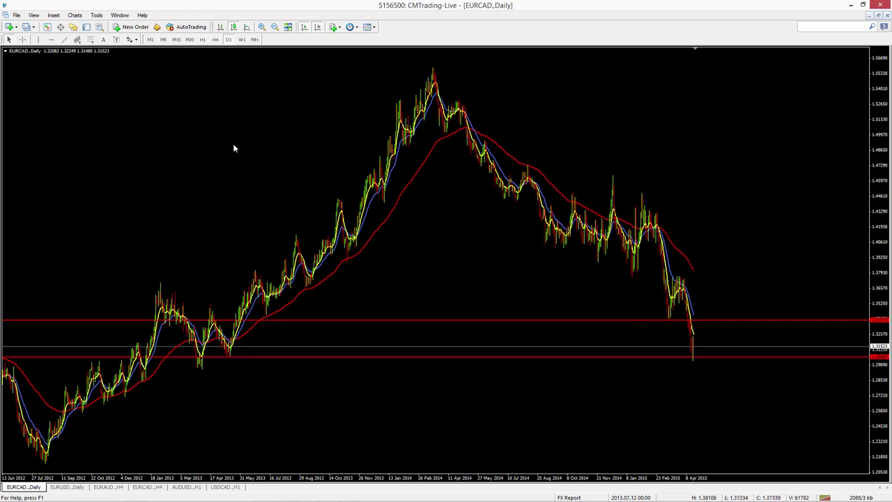
click(262, 27)
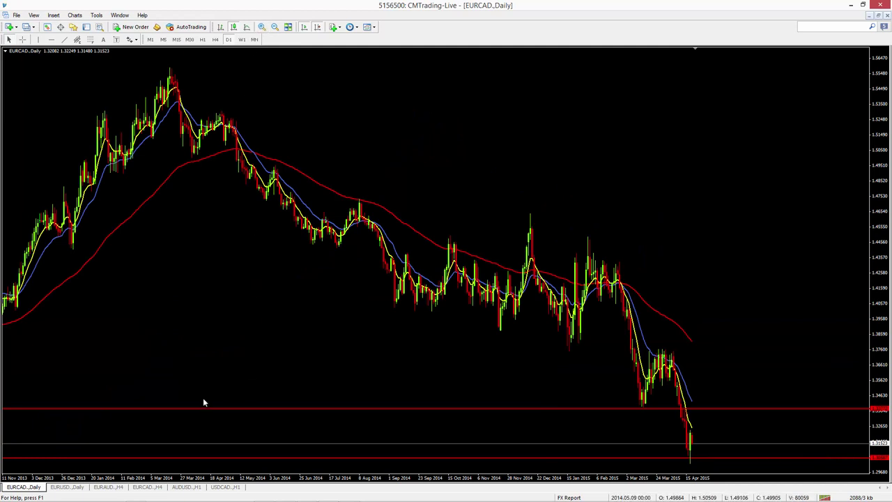
click(66, 487)
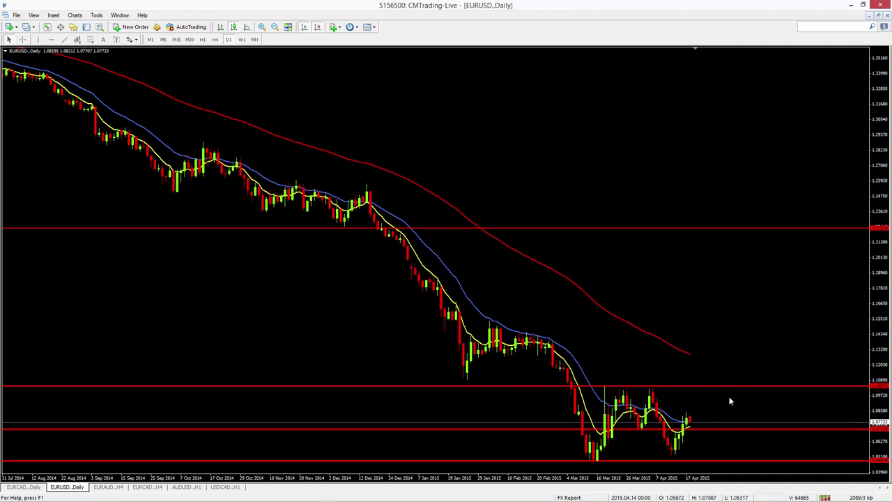
- Place a horizontal price level near 1.1434 on the EURUSD daily chart
mouse_move(704, 466)
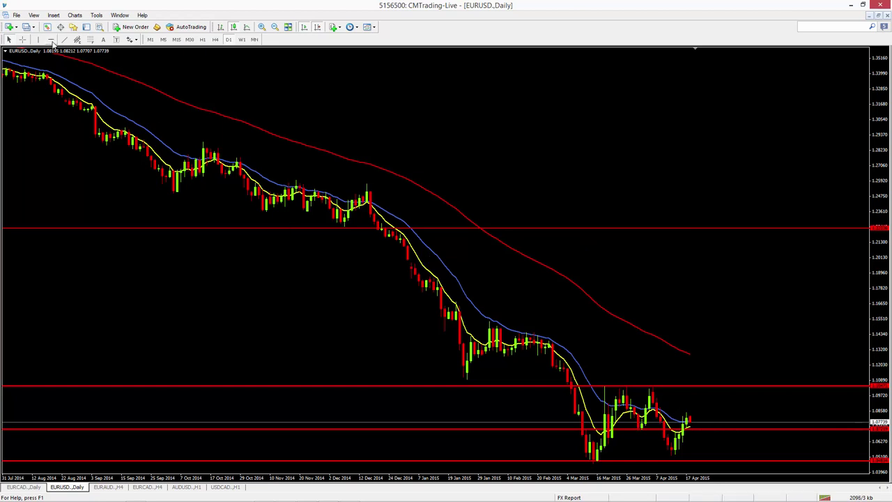
click(502, 327)
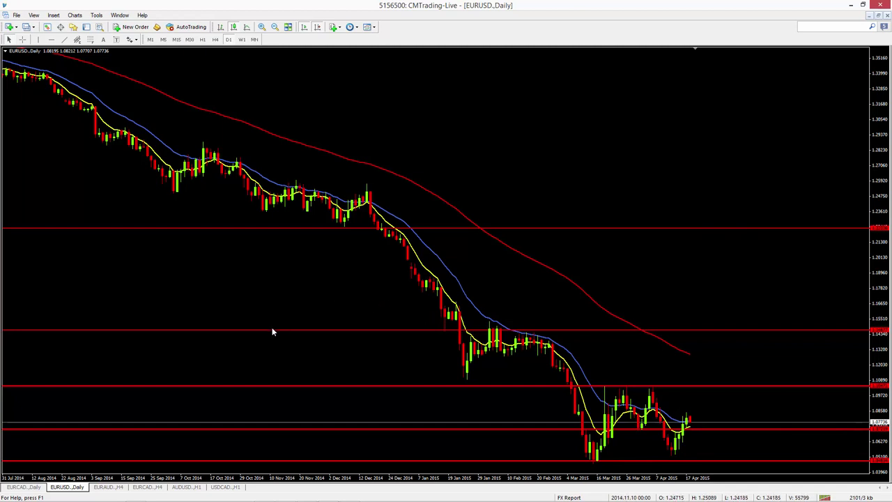
click(108, 487)
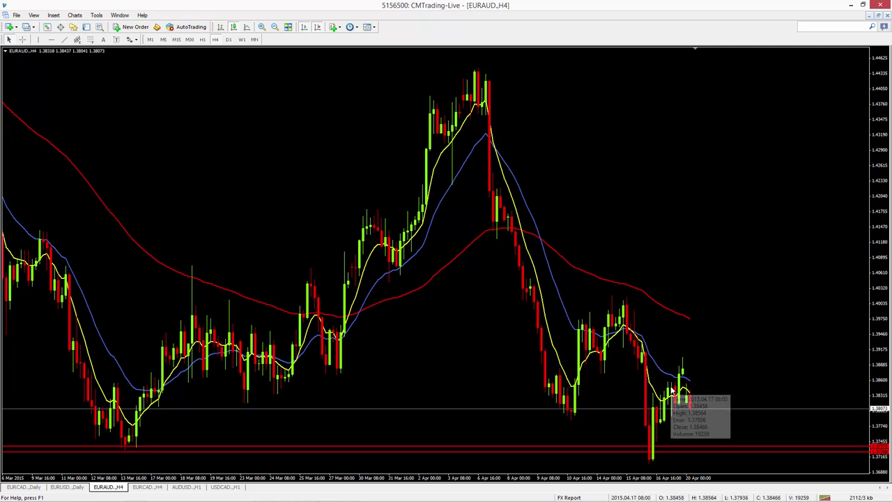
- Draw a rising trendline from the latest EURAUD 4-hour low
mouse_move(671, 392)
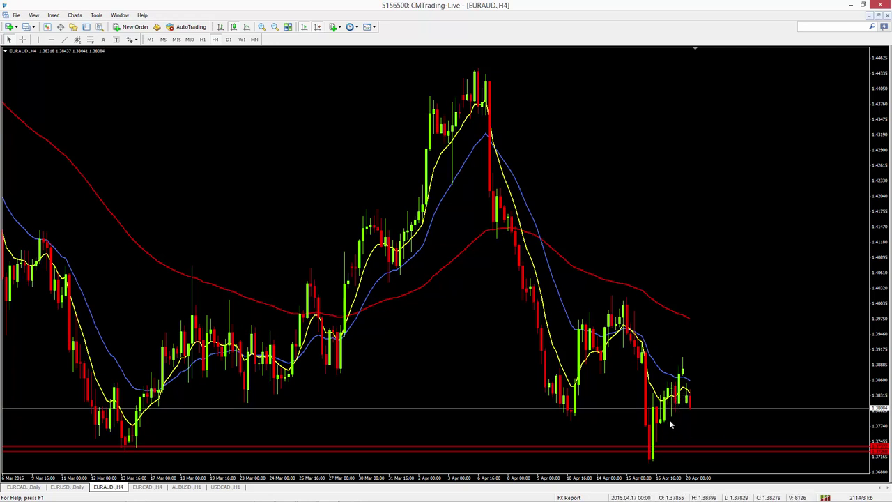
click(64, 40)
drag(666, 425, 690, 402)
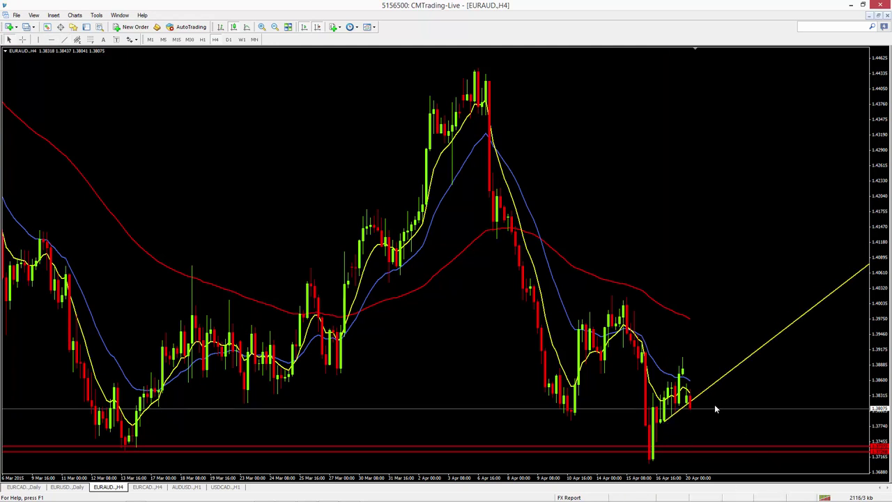
- Zoom in on the EURCAD 4-hour candles before moving to AUDUSD hourly
click(147, 487)
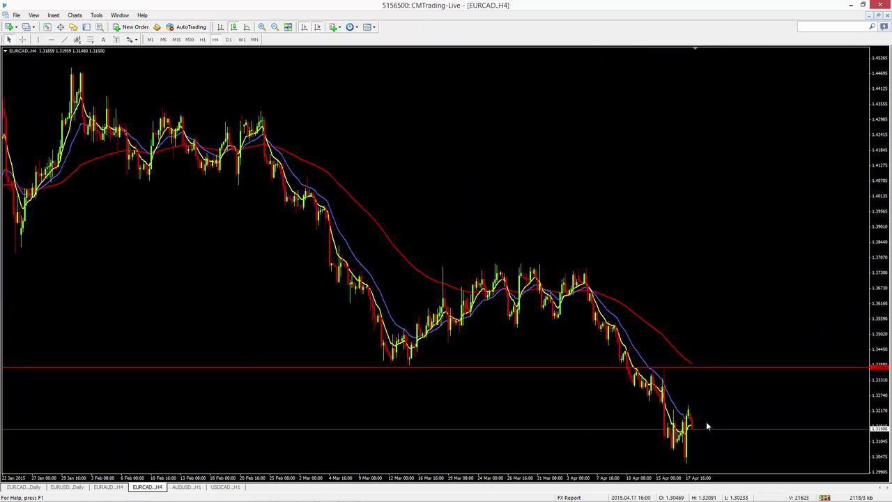
click(262, 28)
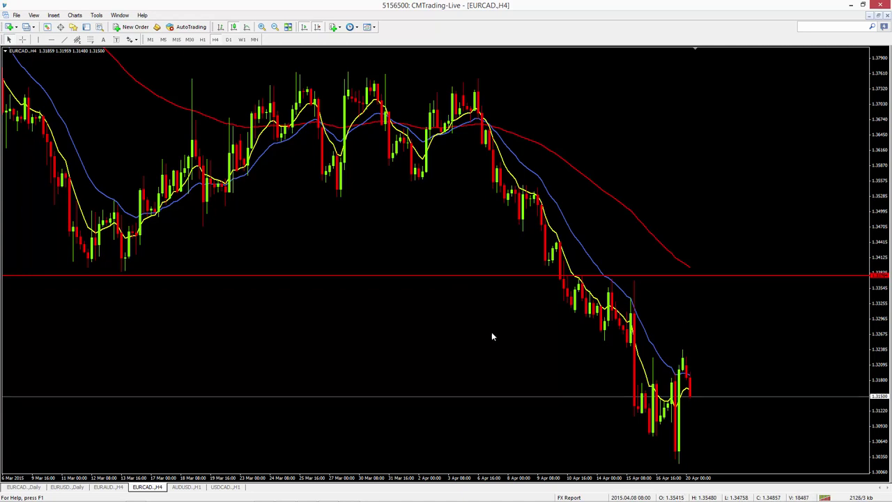
click(186, 486)
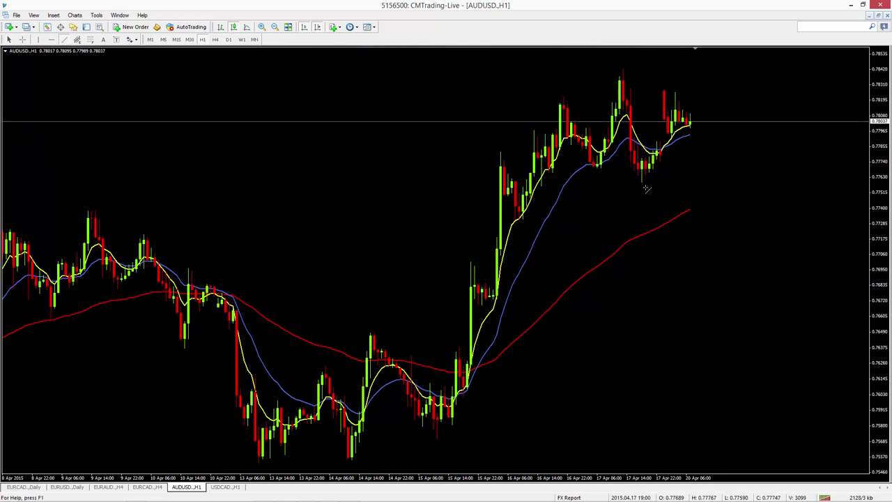
- Draw four trendlines along the recent AUDUSD hourly highs and lows
drag(646, 184, 773, 60)
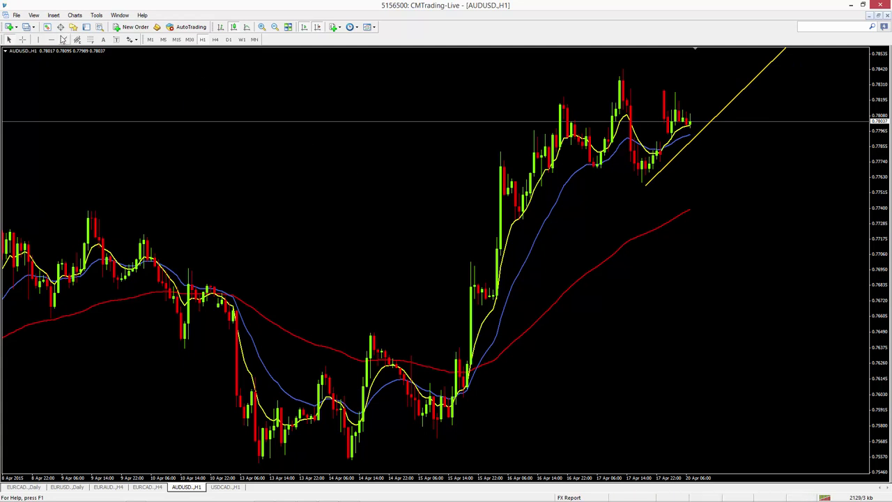
mouse_move(586, 168)
mouse_down()
mouse_move(648, 168)
mouse_move(646, 184)
mouse_up()
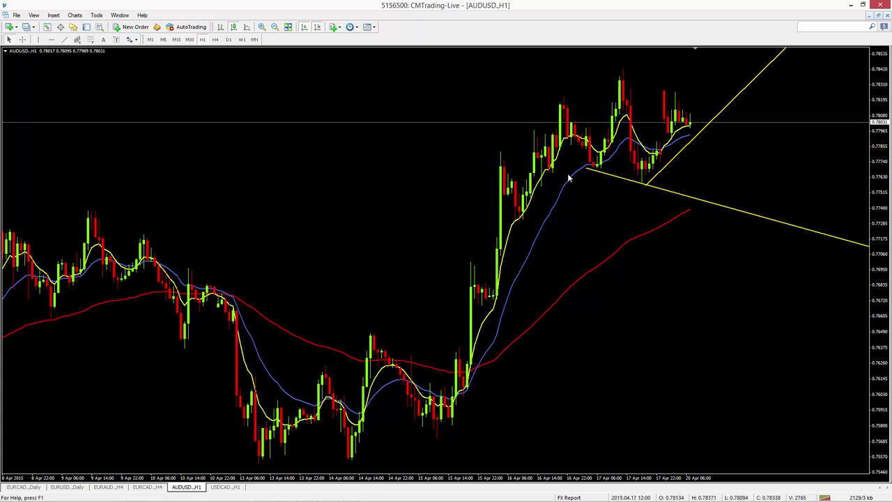
click(65, 40)
mouse_move(567, 100)
mouse_down()
mouse_move(597, 93)
mouse_move(620, 73)
mouse_up()
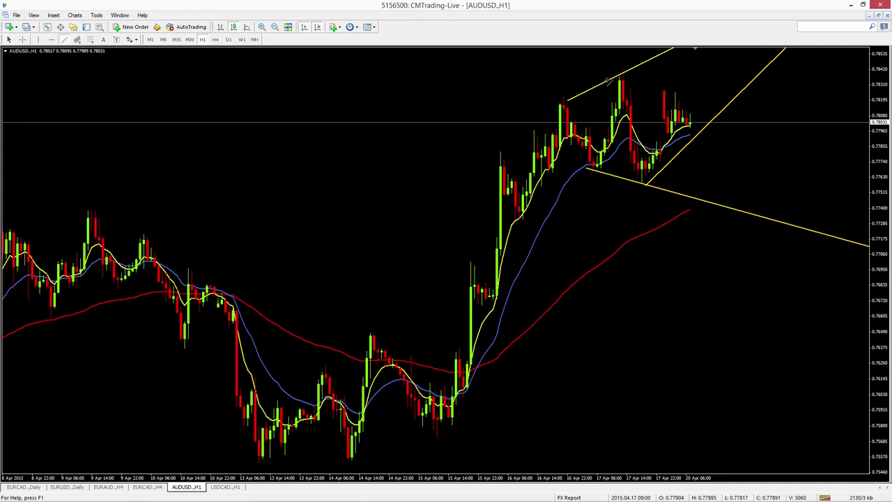
click(77, 40)
drag(624, 71, 685, 94)
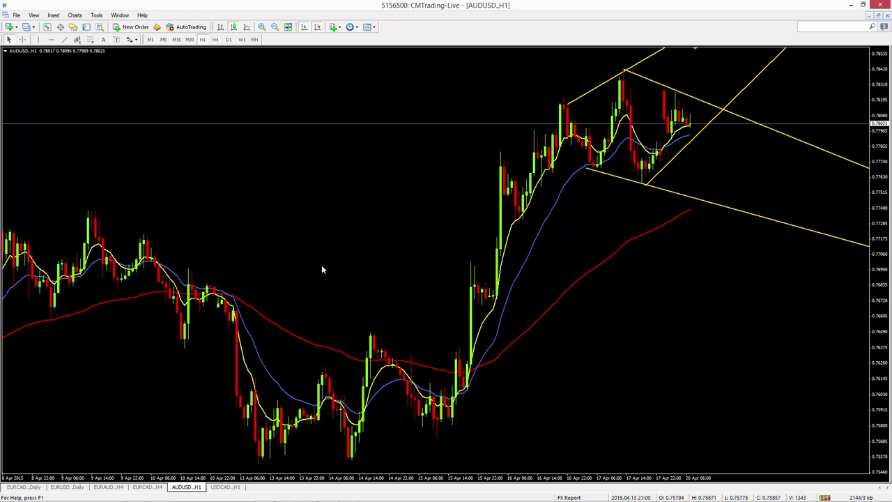
click(224, 487)
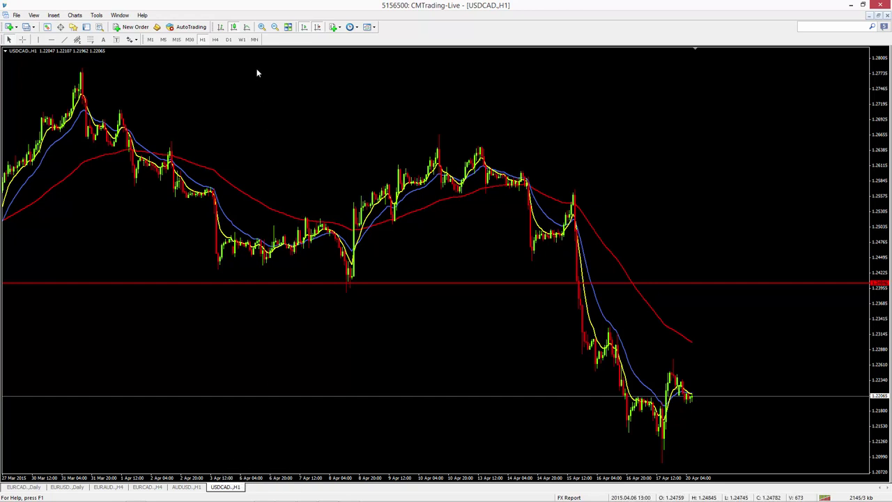
- Switch USDCAD to the daily timeframe and zoom in on recent months
click(229, 39)
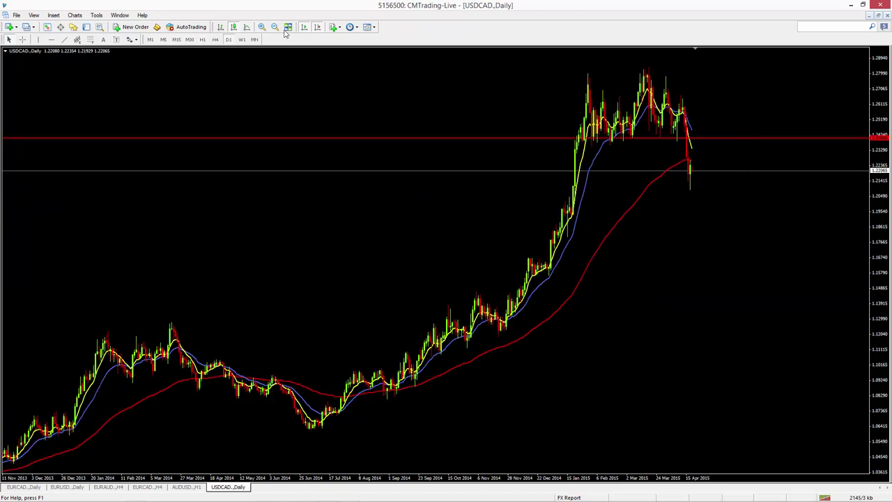
click(261, 27)
click(261, 26)
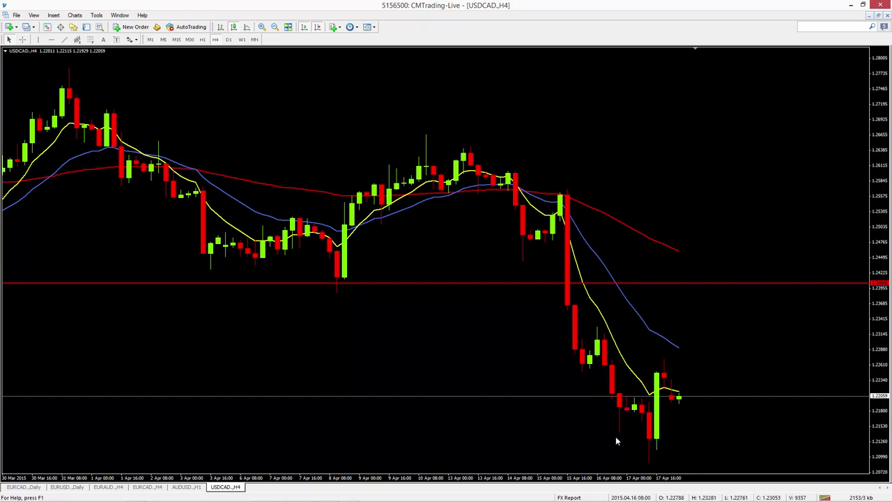
- On USDCAD hourly, add a horizontal support line near 1.213 below the 17 April lows
mouse_move(673, 392)
click(202, 39)
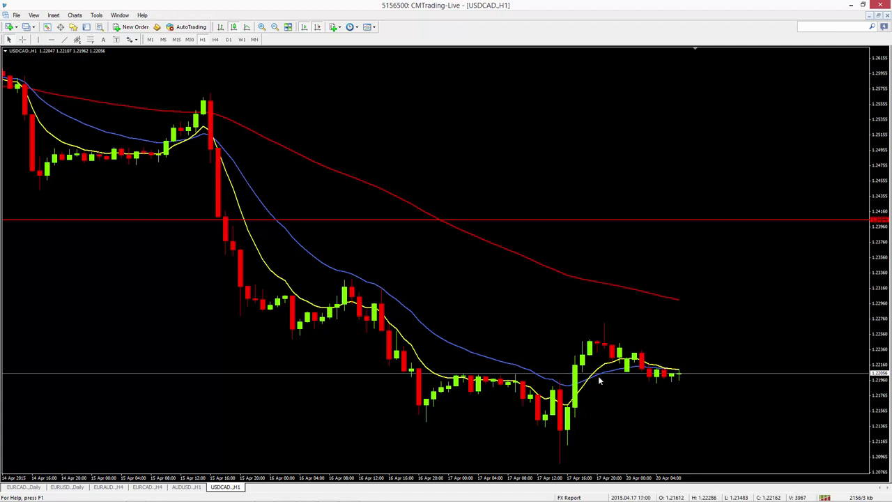
click(51, 41)
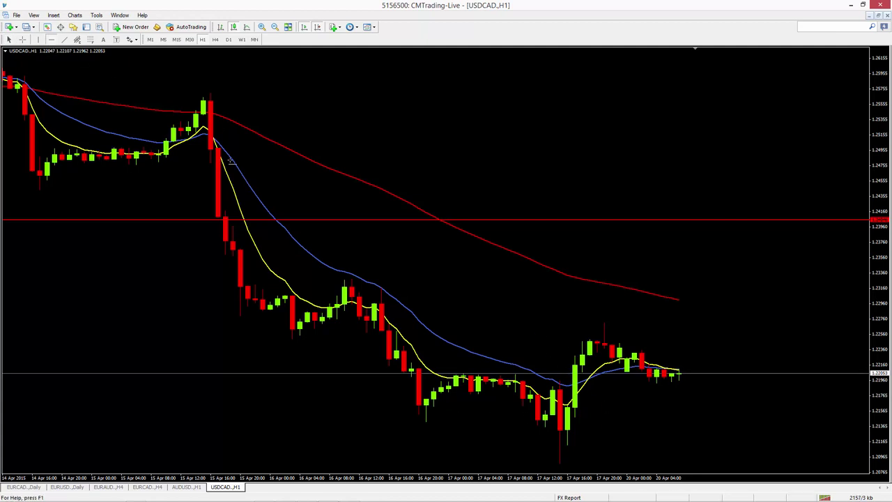
click(558, 435)
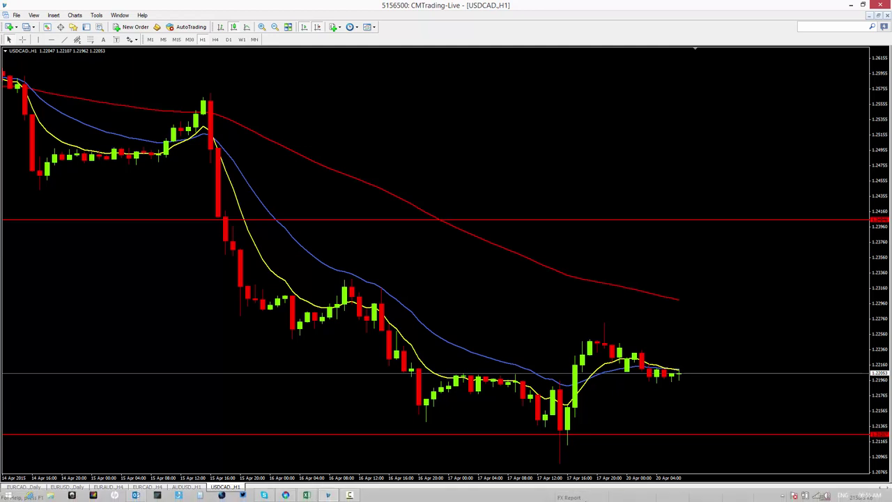